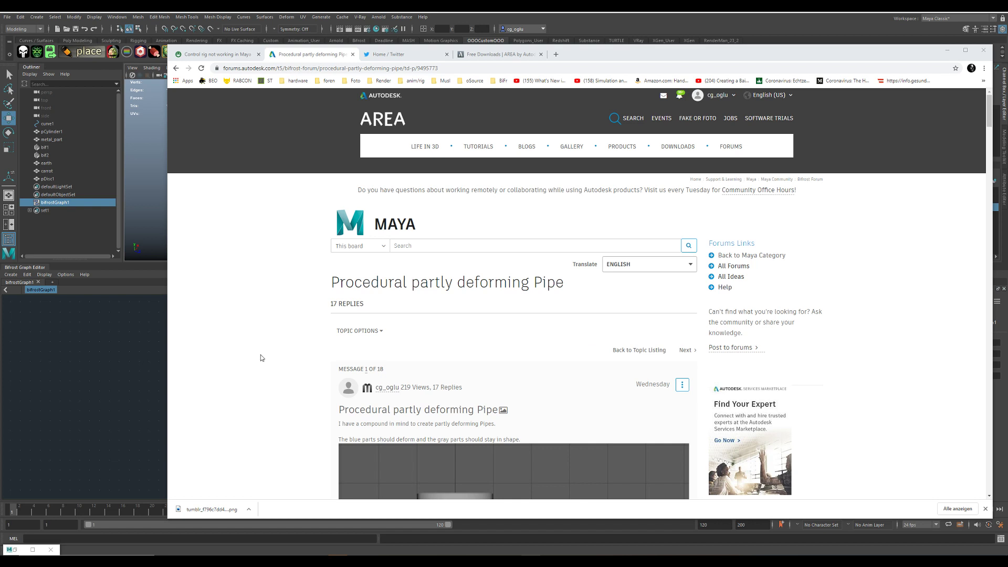
- Read the opening post and first replies of the Procedural partly deforming Pipe thread, including the list of suggested compounds
scroll(260, 355, down, 5)
scroll(261, 358, down, 1)
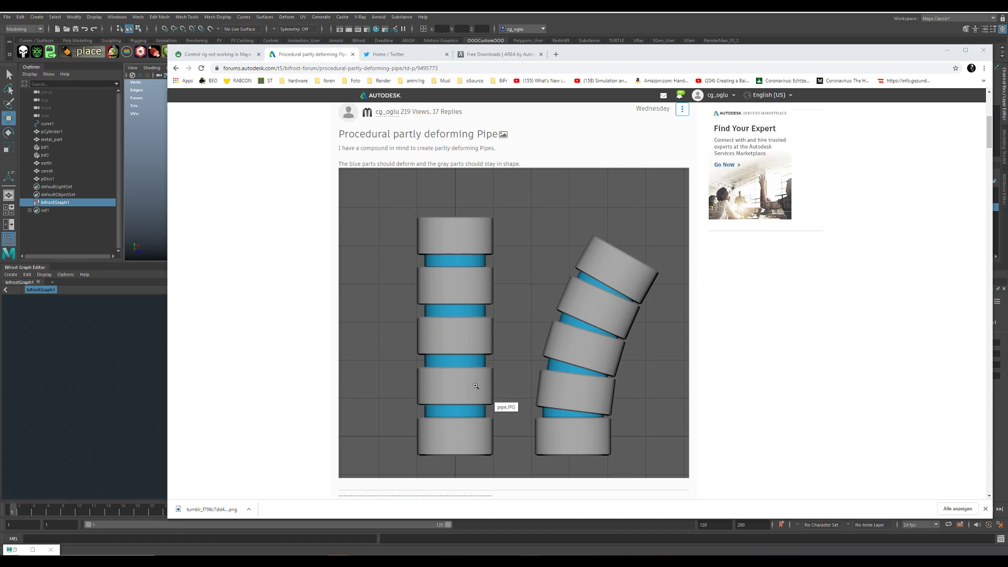
scroll(453, 396, up, 1)
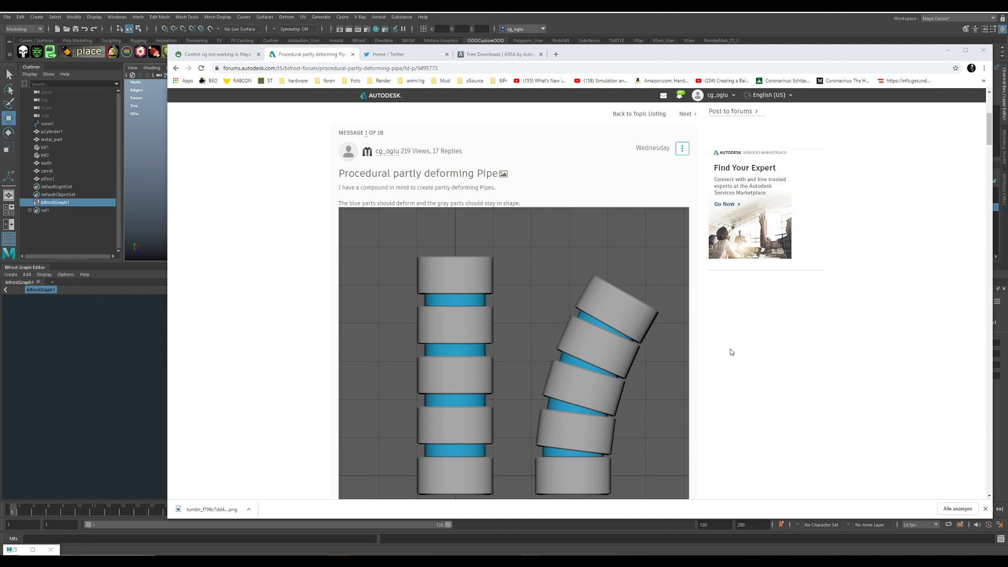
scroll(764, 363, down, 1)
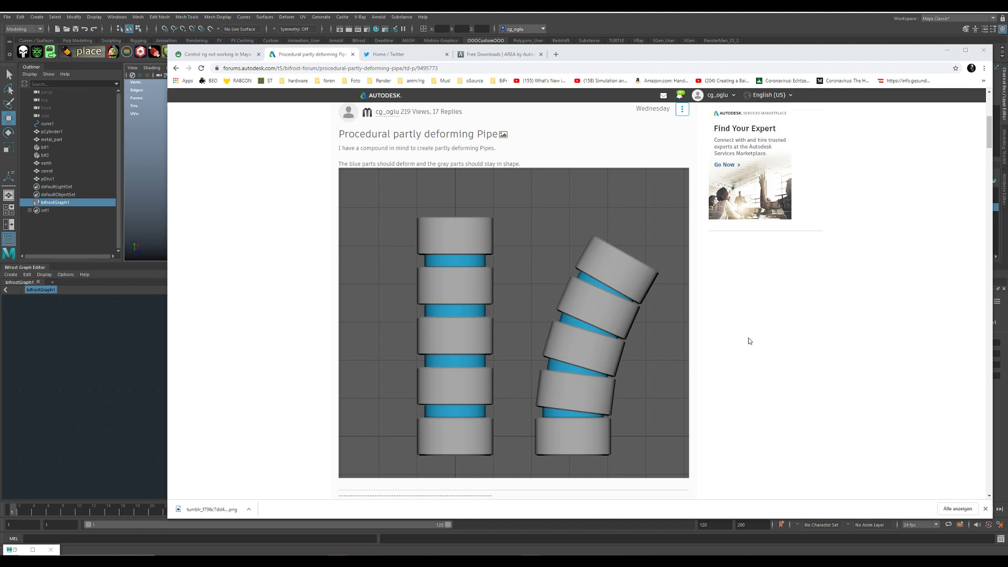
scroll(749, 340, down, 4)
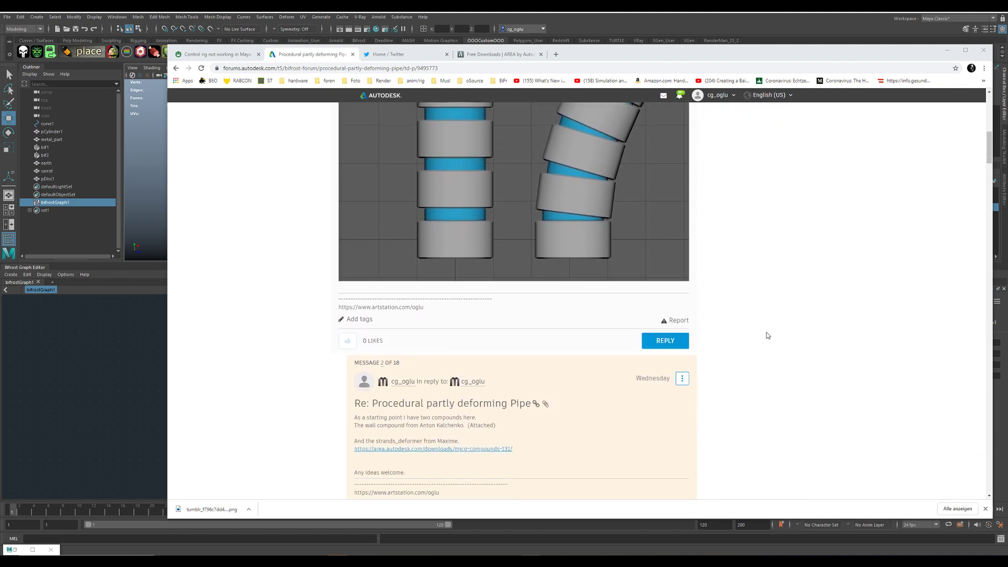
scroll(766, 335, down, 2)
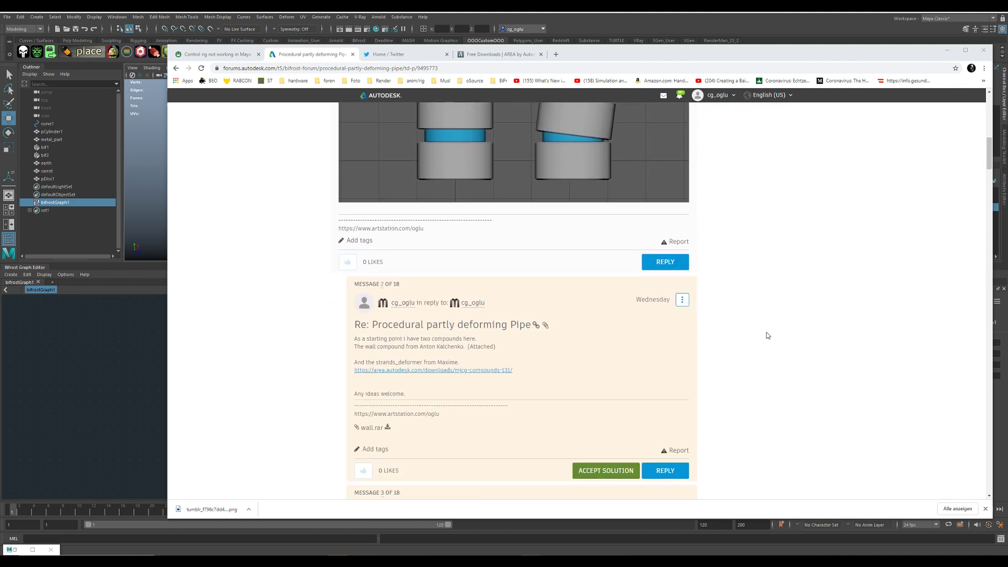
scroll(767, 335, down, 6)
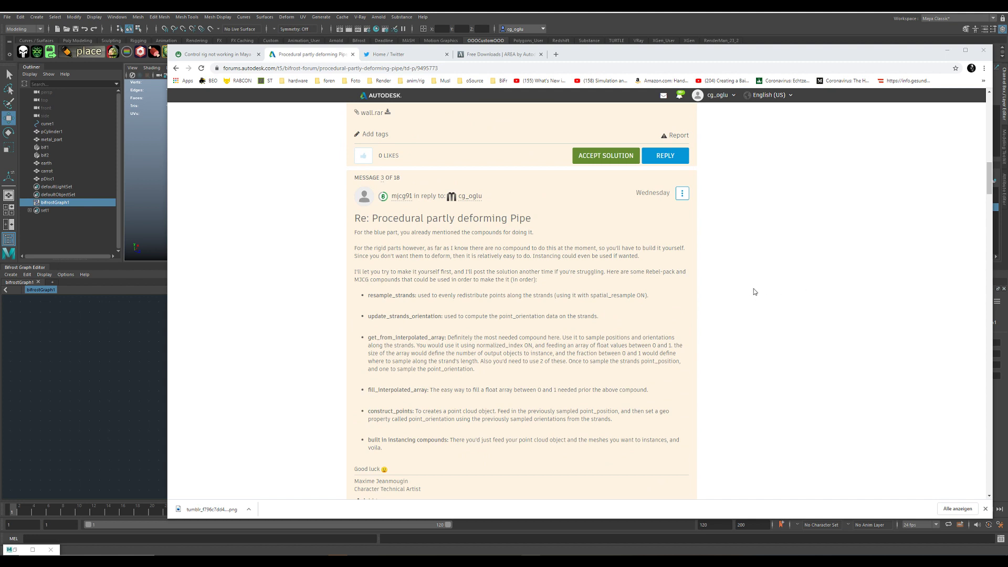
scroll(766, 288, down, 8)
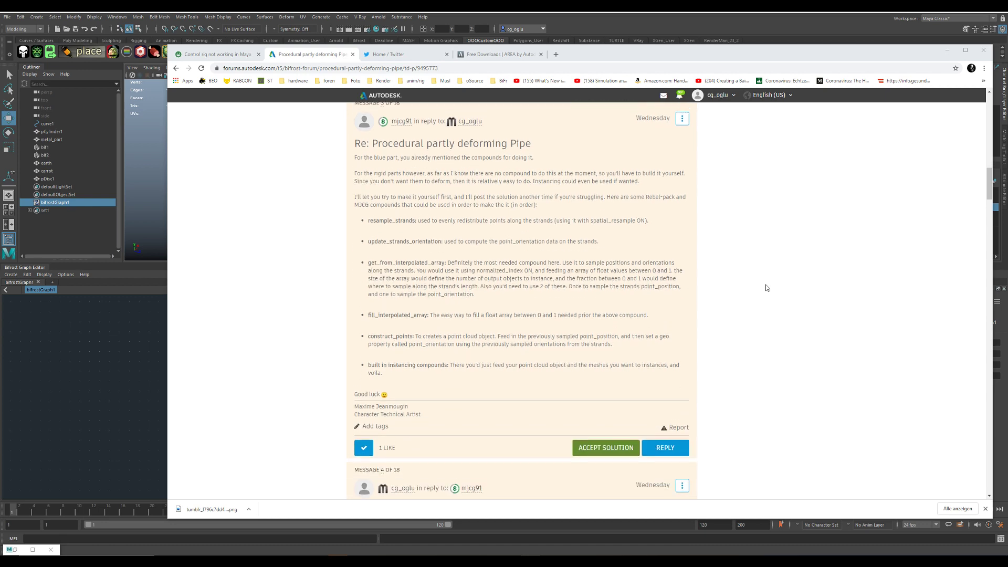
scroll(766, 288, down, 7)
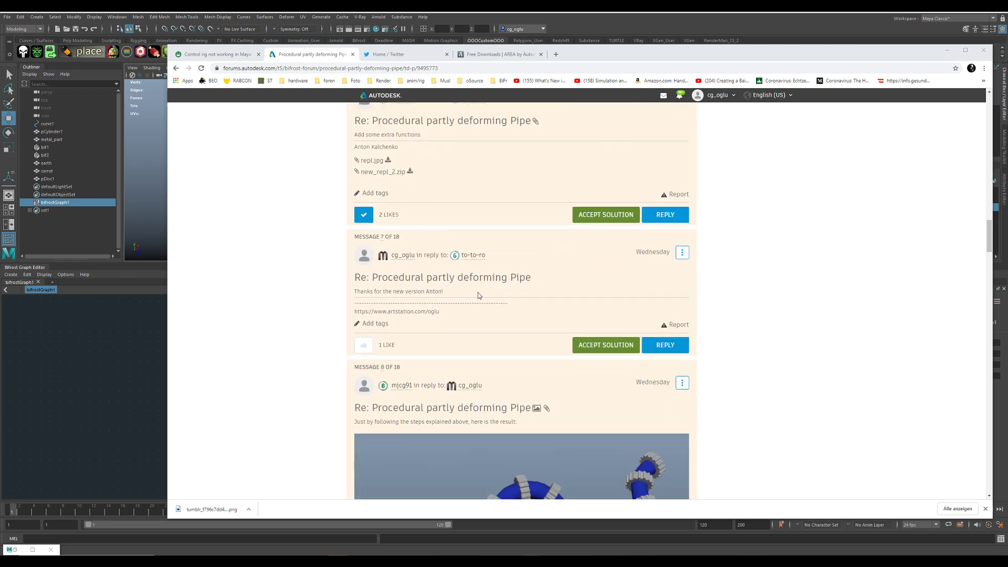
- Open the preview of the repl.jpg attachment in message 6 and close it again
scroll(443, 302, up, 2)
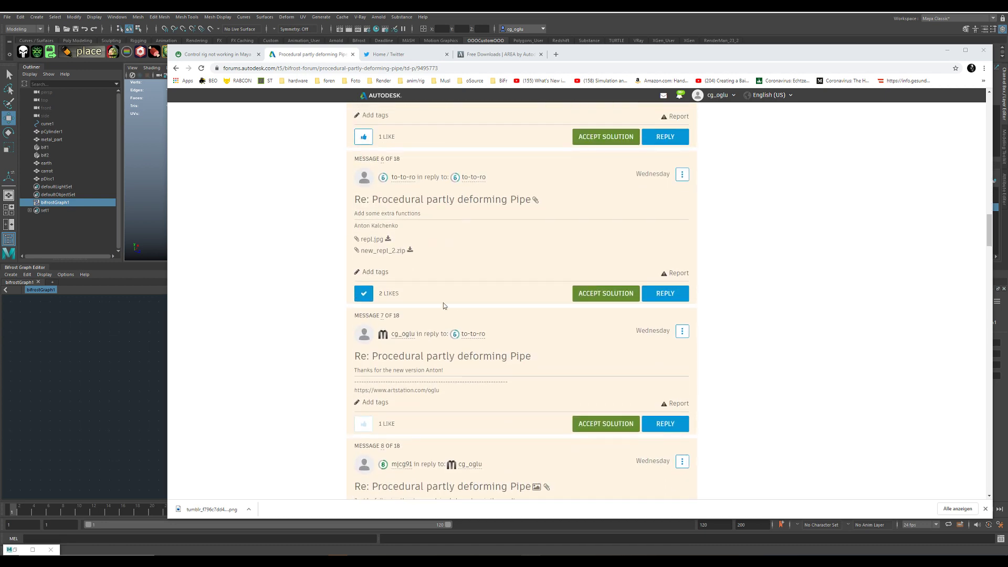
click(370, 239)
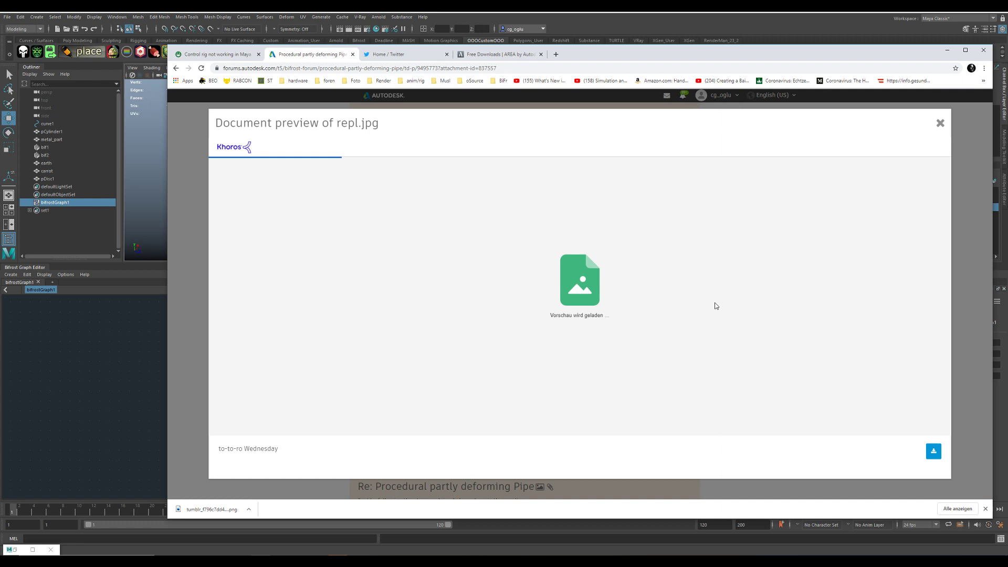
click(940, 123)
- Examine the rendered pipe result and the explained node graph in message 8, and continue to the replies about curve import
scroll(558, 342, down, 5)
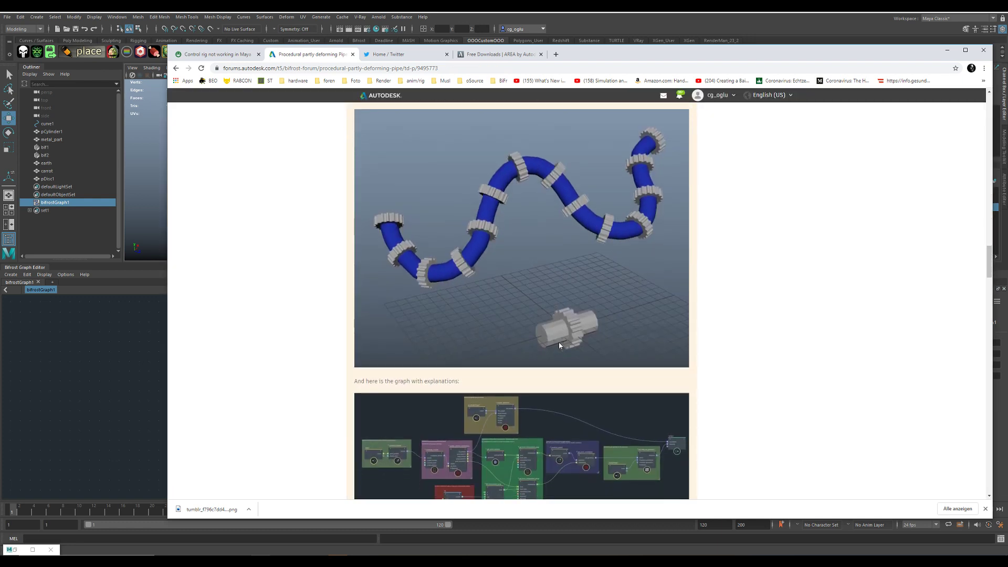
scroll(851, 323, up, 2)
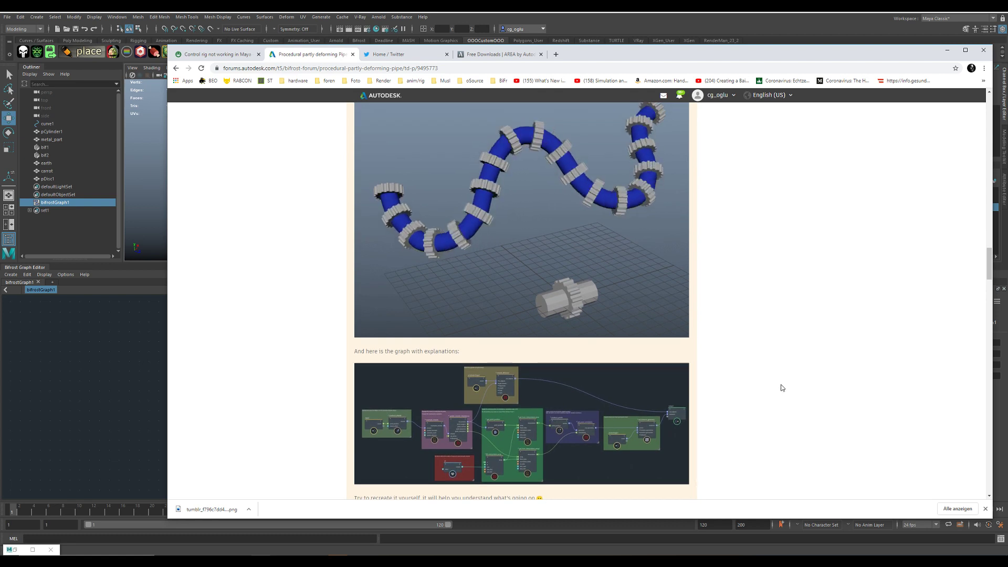
scroll(759, 398, down, 1)
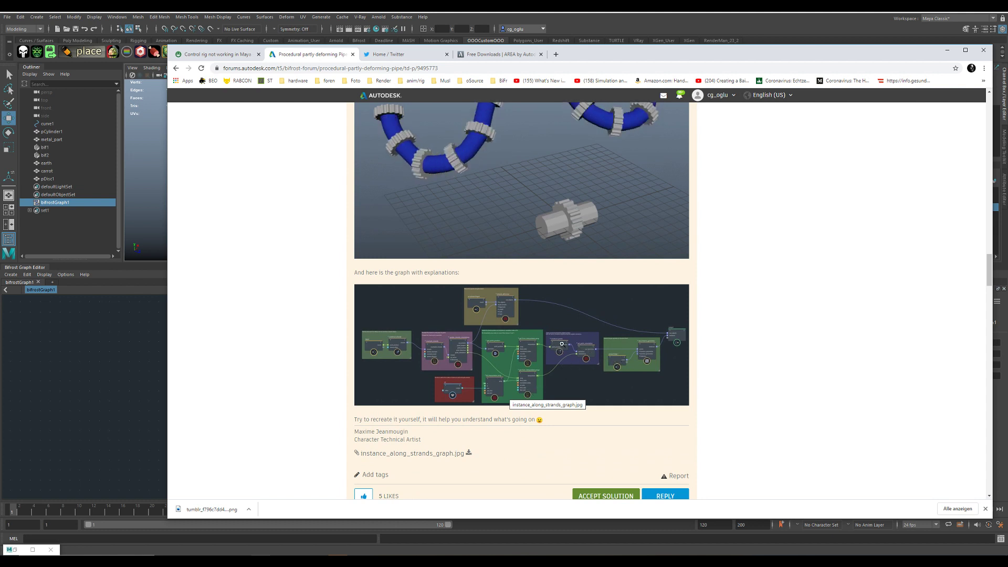
scroll(703, 341, down, 2)
scroll(717, 353, down, 10)
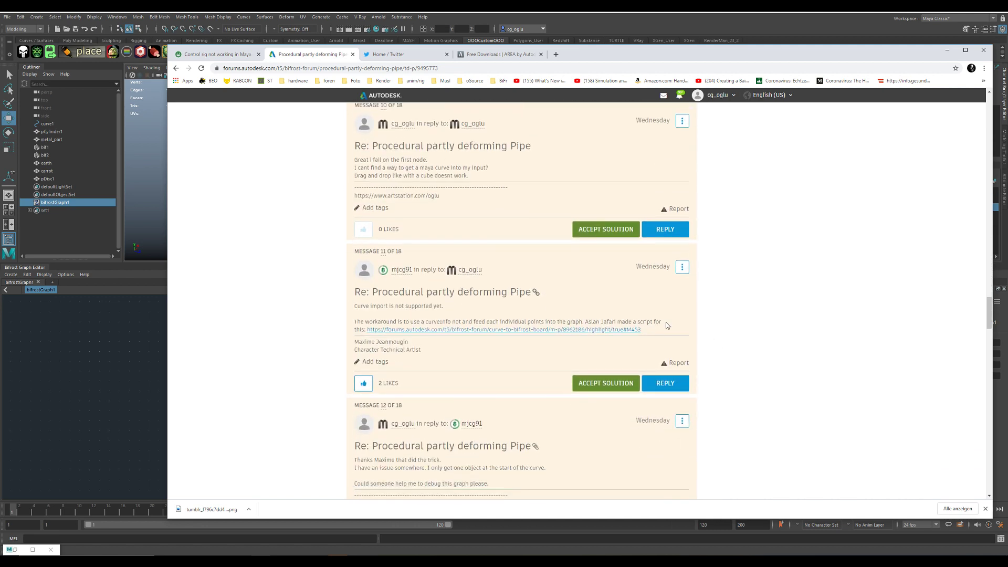
- Open the linked Curve to Bifrost board post from message 11 and review its Python script and example graphs
click(472, 329)
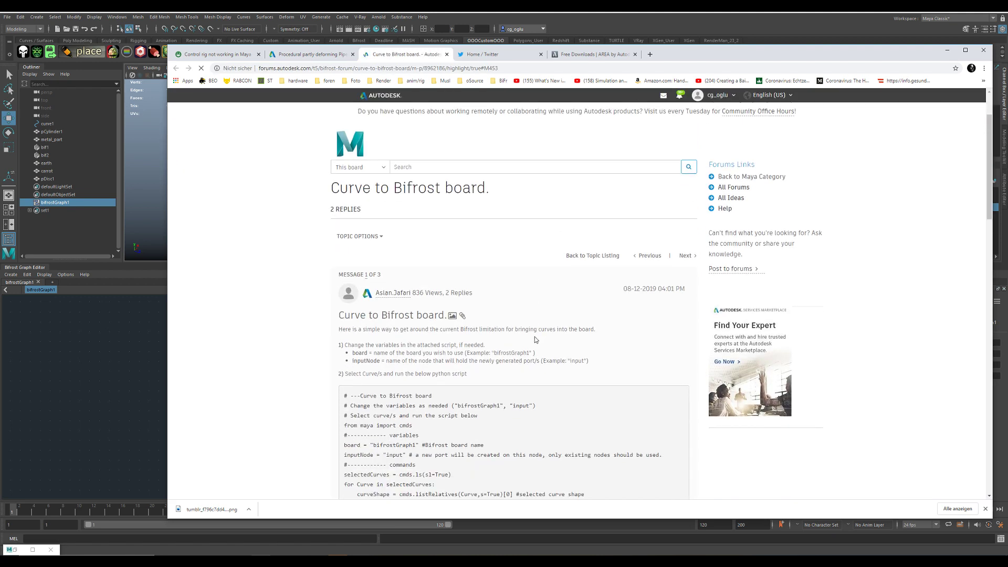
scroll(537, 333, down, 2)
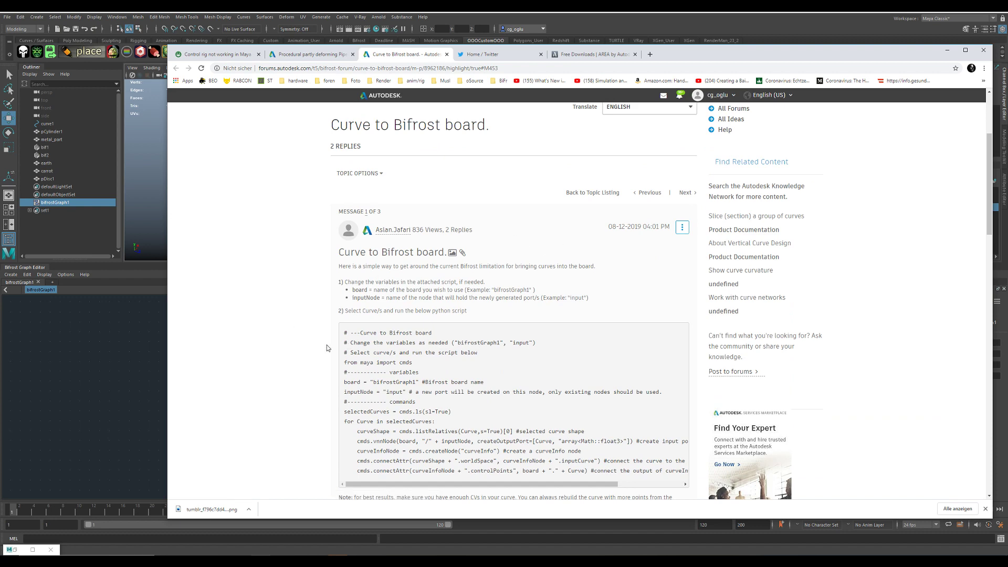
scroll(326, 348, down, 1)
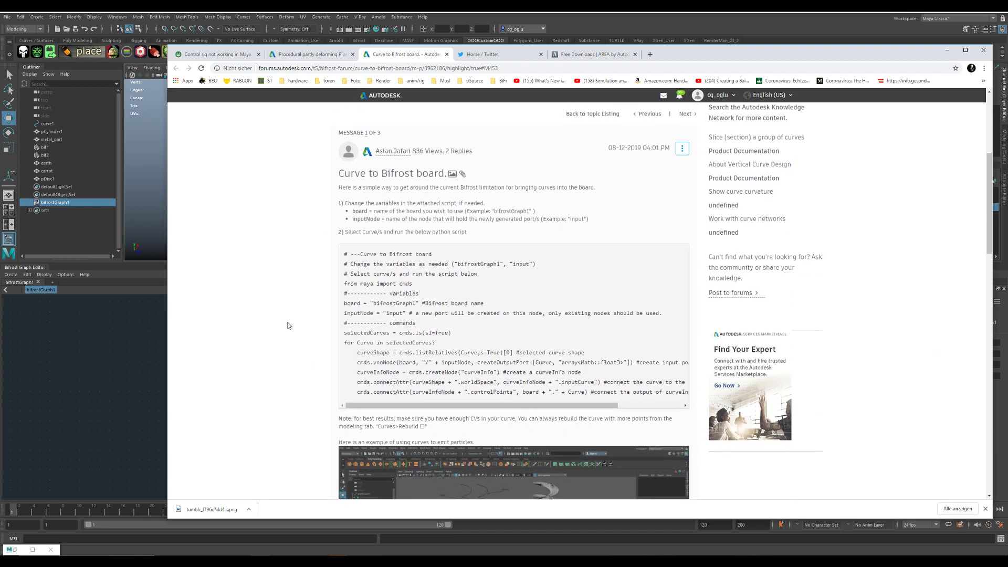
scroll(443, 403, down, 4)
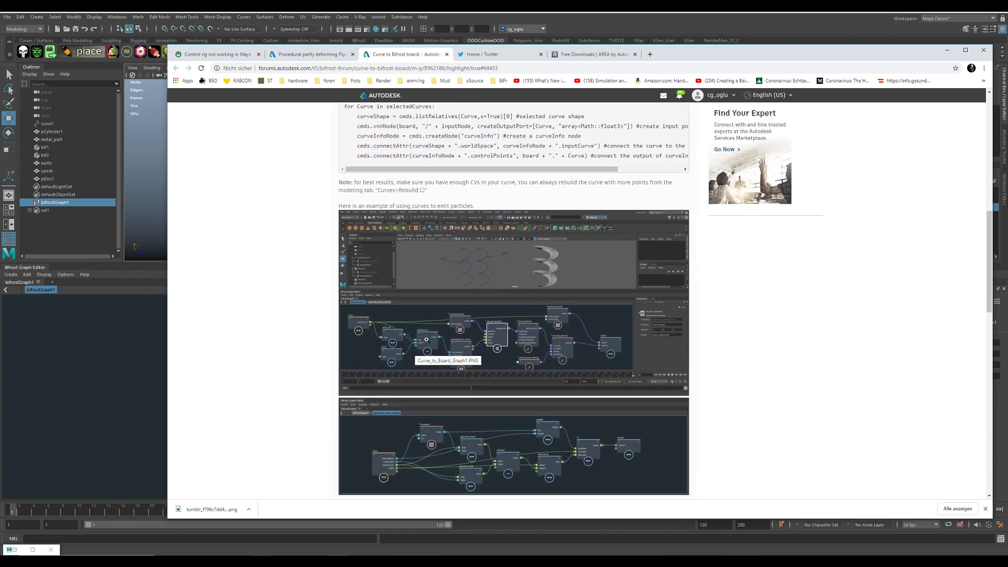
- Switch to Maya, select curve1 and review the whole curve-to-Bifrost Python script in the Script Editor
click(87, 349)
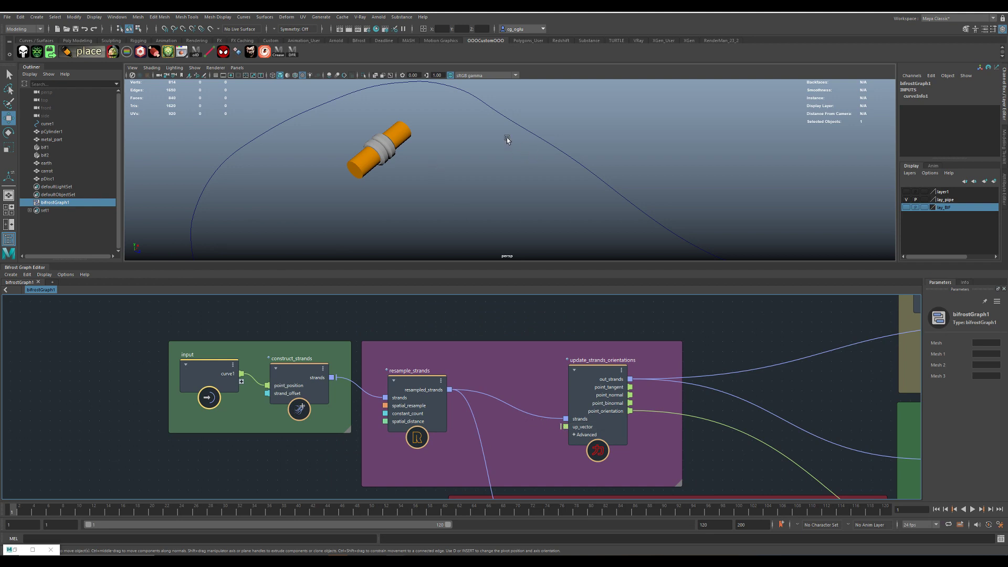
click(47, 124)
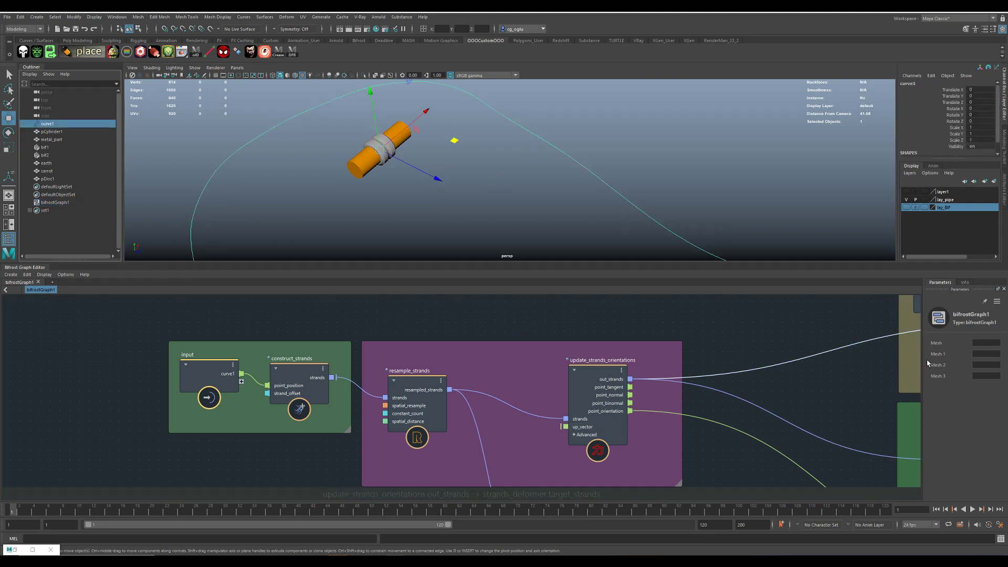
click(1000, 540)
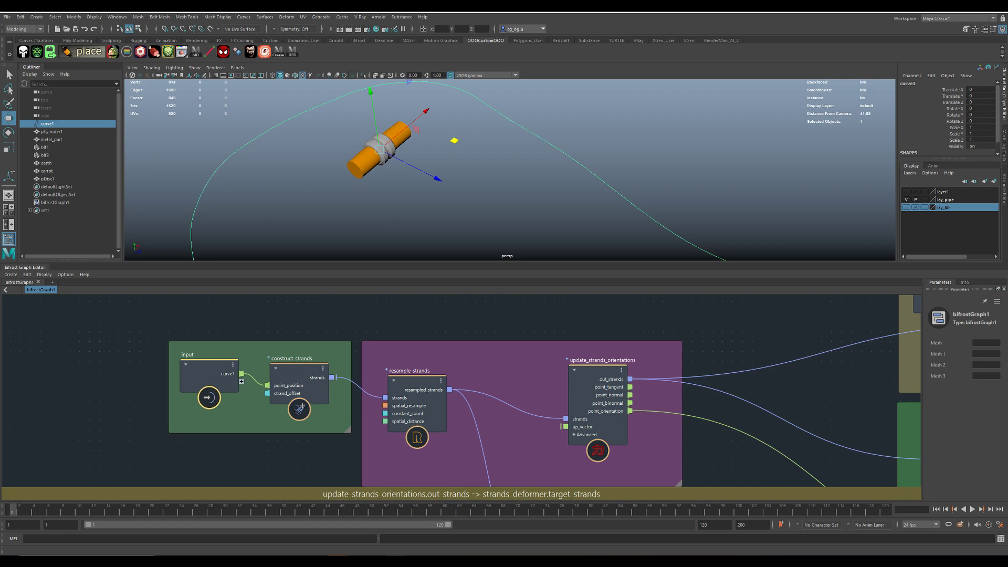
drag(1007, 60, 556, 75)
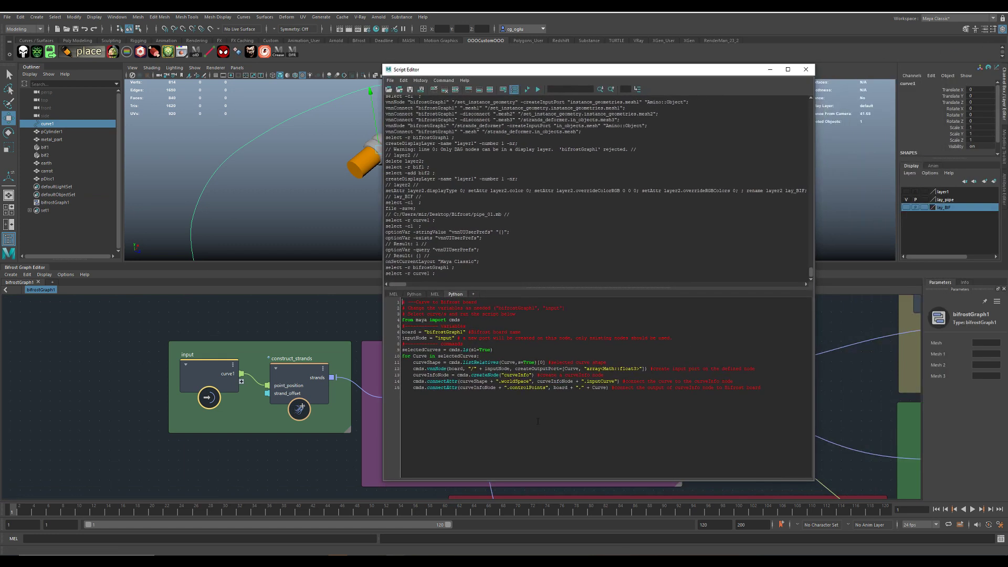
click(532, 333)
key(ctrl+a)
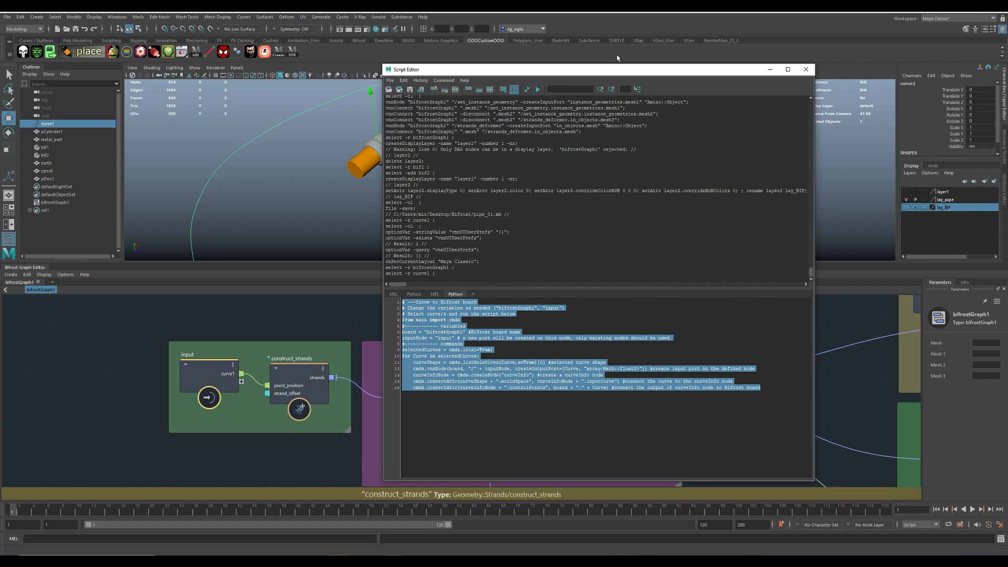
drag(616, 70, 1007, 69)
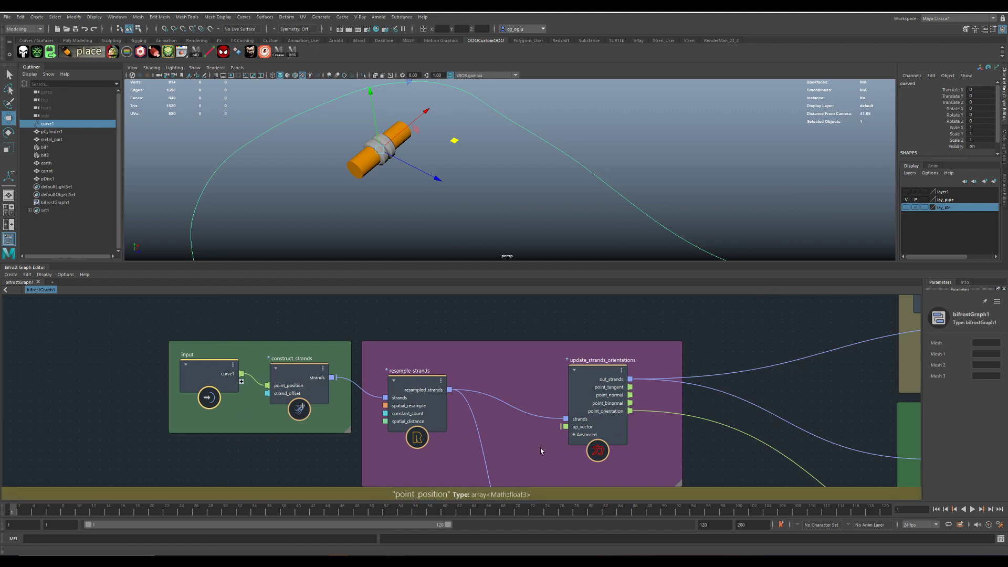
- Examine the start of the Bifrost graph and show the parameters of the resample_strands node
middle_drag(540, 448, 443, 440)
scroll(443, 440, down, 1)
scroll(545, 425, down, 1)
middle_drag(636, 405, 650, 372)
scroll(452, 414, up, 3)
middle_drag(436, 410, 492, 396)
scroll(493, 397, up, 1)
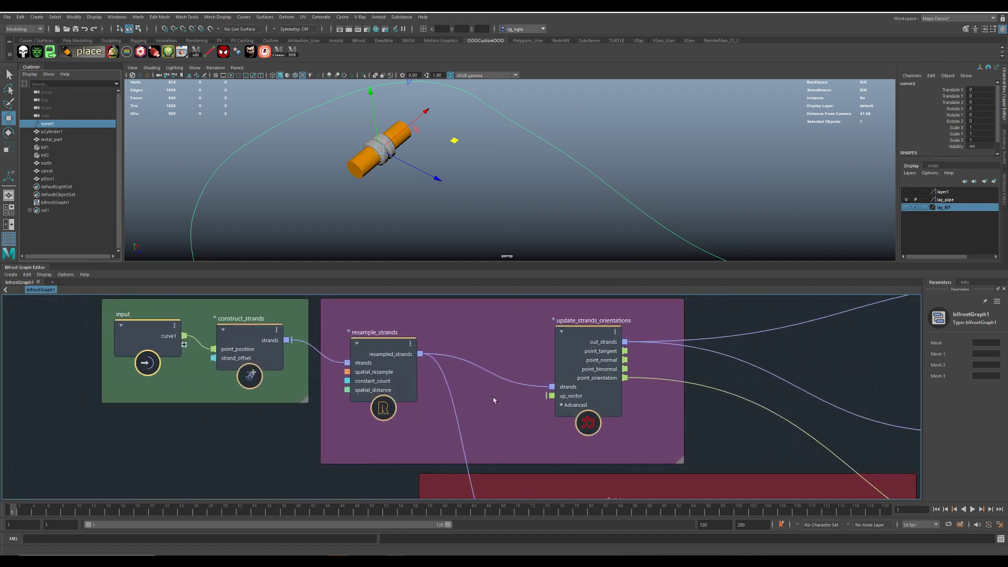
click(379, 410)
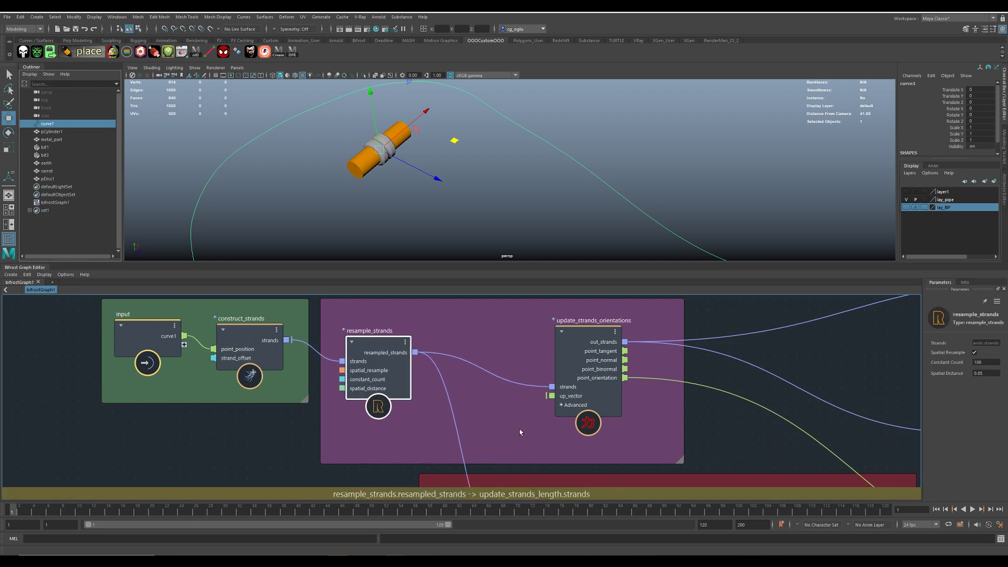
- Look inside the update_strands_orientations compound to examine its internal nodes, and return to the bifrostGraph1 level
middle_drag(520, 431, 448, 445)
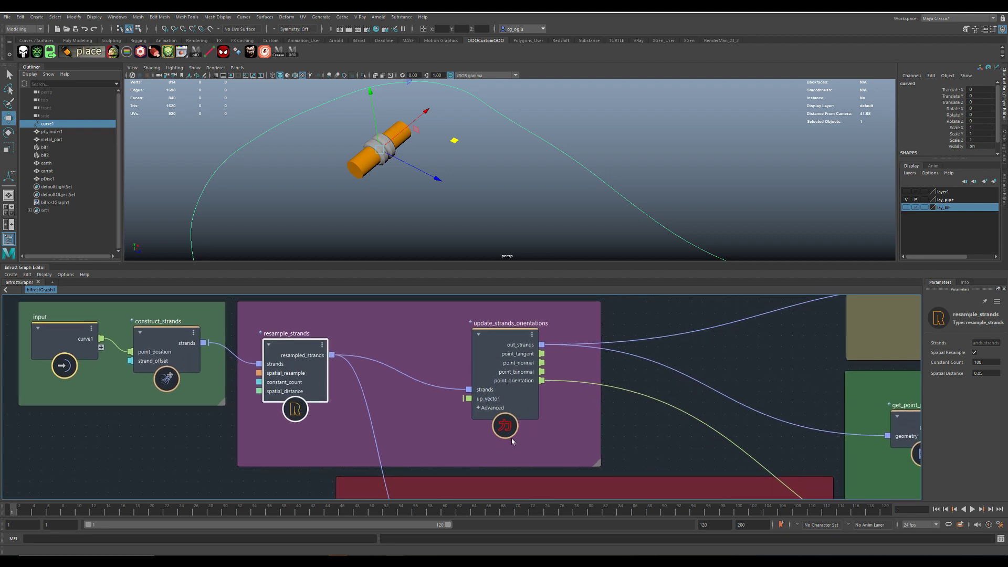
scroll(566, 433, down, 3)
middle_drag(564, 432, 453, 434)
middle_drag(546, 374, 567, 389)
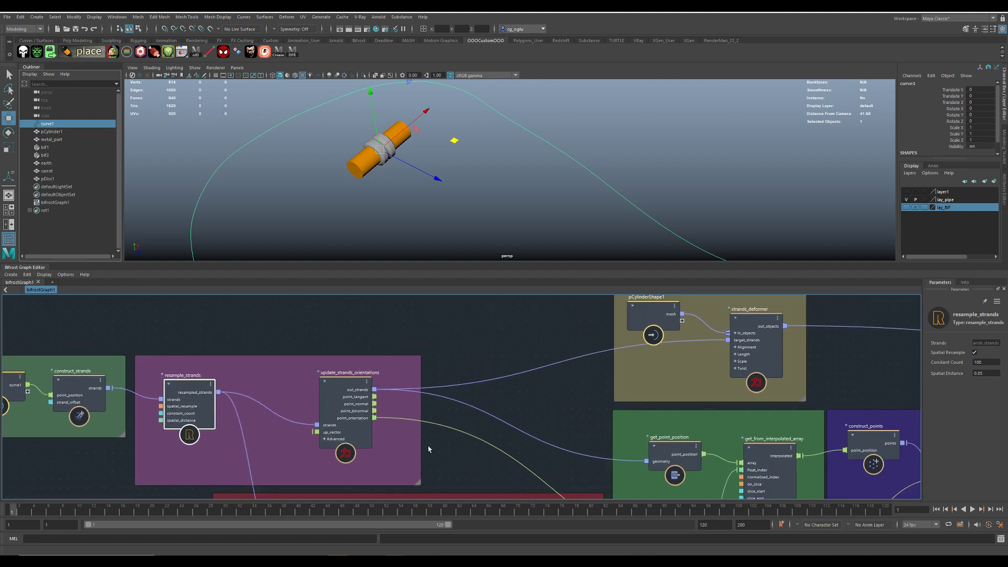
middle_drag(414, 445, 529, 425)
double_click(481, 431)
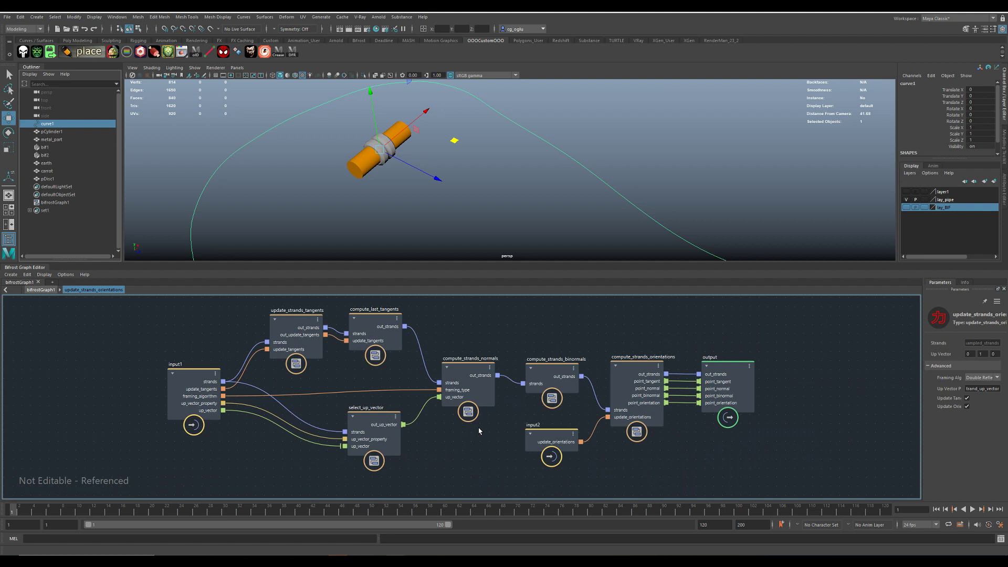
scroll(323, 410, up, 2)
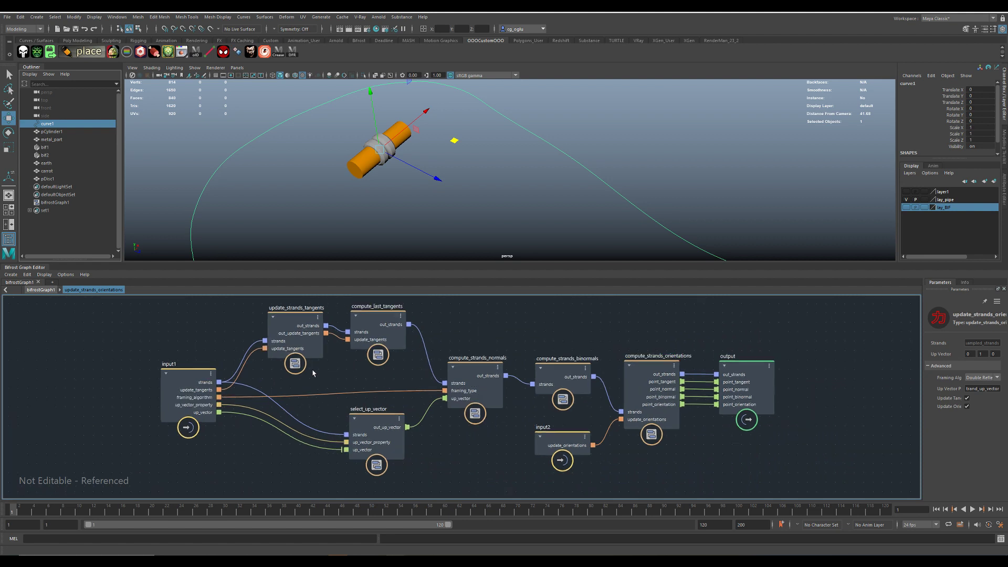
middle_drag(473, 454, 474, 460)
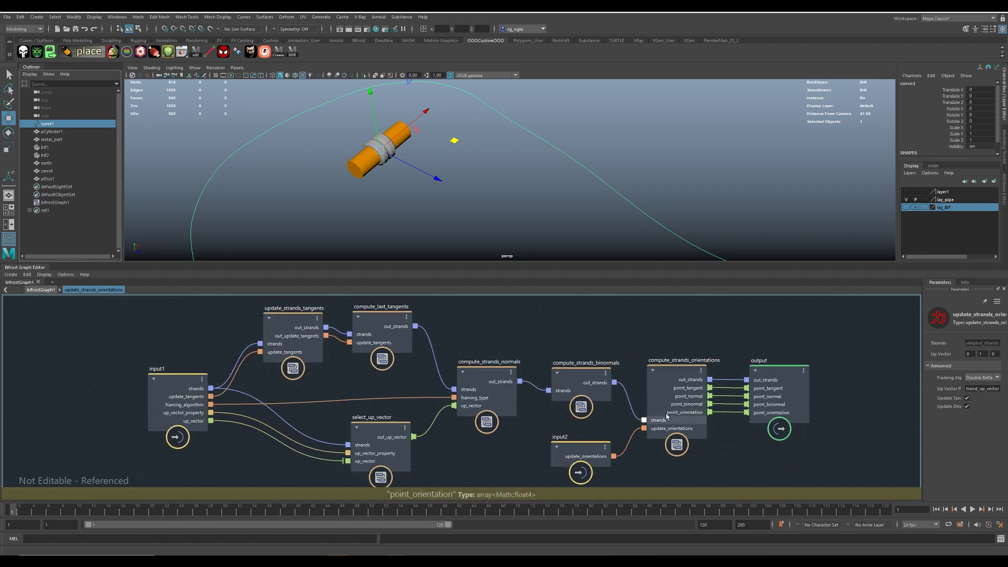
click(40, 290)
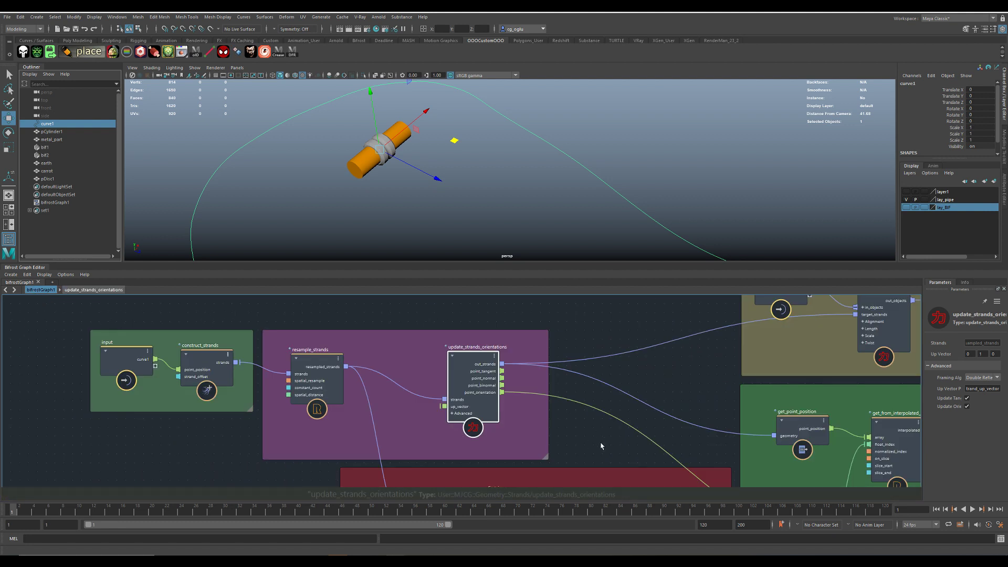
- Survey the downstream node groups for array interpolation, point construction and instancing, ending at the strands_deformer group
scroll(600, 443, down, 2)
middle_drag(599, 443, 571, 455)
middle_drag(611, 417, 622, 321)
middle_drag(555, 404, 313, 452)
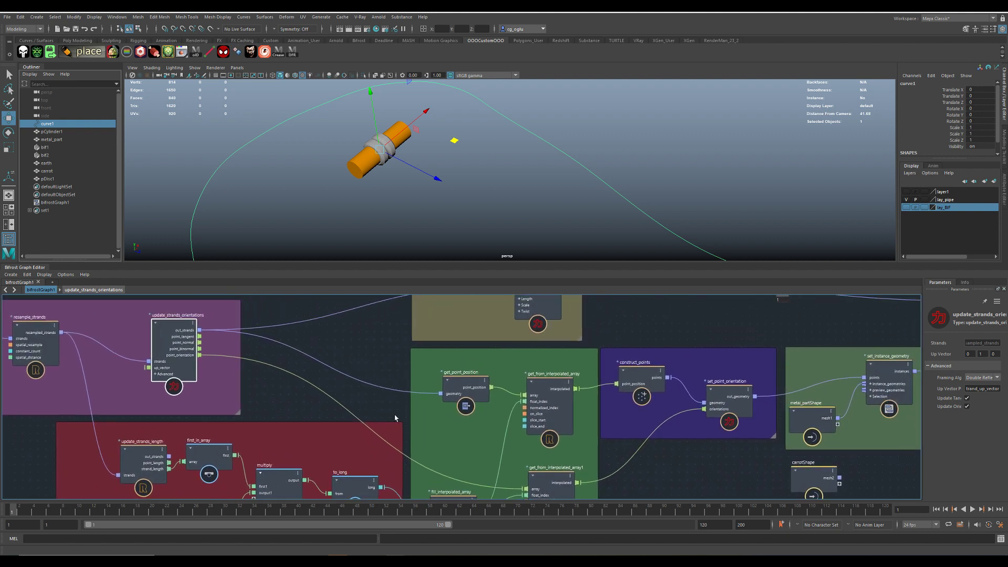
middle_drag(513, 365, 508, 438)
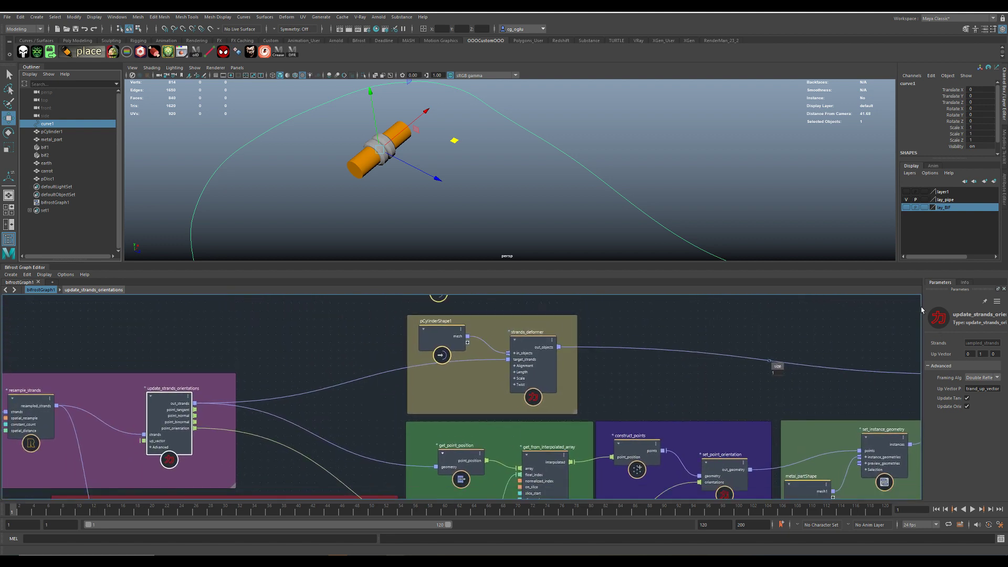
- Make the lay_BIF display layer visible and move curve1 slightly in the perspective view
click(906, 207)
middle_drag(393, 221, 387, 212)
scroll(391, 209, down, 4)
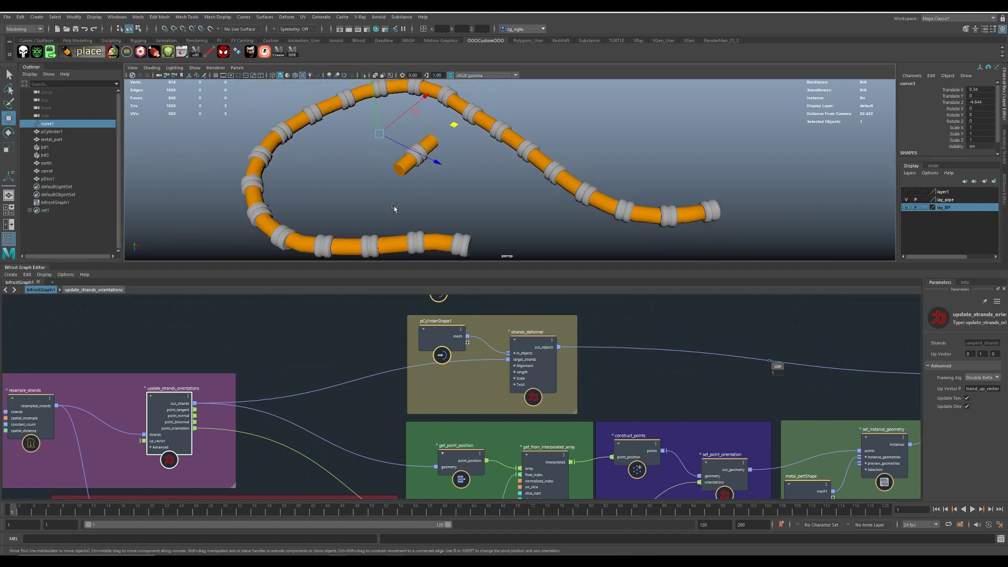
- Look over the pipe and the graph's output node, hiding the lay_BIF layer and showing it again for comparison
alt+drag(482, 210, 490, 190)
alt+middle_drag(487, 206, 543, 200)
mouse_move(543, 200)
alt+mouse_down()
mouse_move(535, 210)
mouse_move(520, 189)
mouse_move(504, 241)
mouse_move(520, 204)
mouse_move(545, 216)
mouse_move(533, 178)
mouse_move(540, 166)
mouse_move(543, 196)
alt+mouse_up()
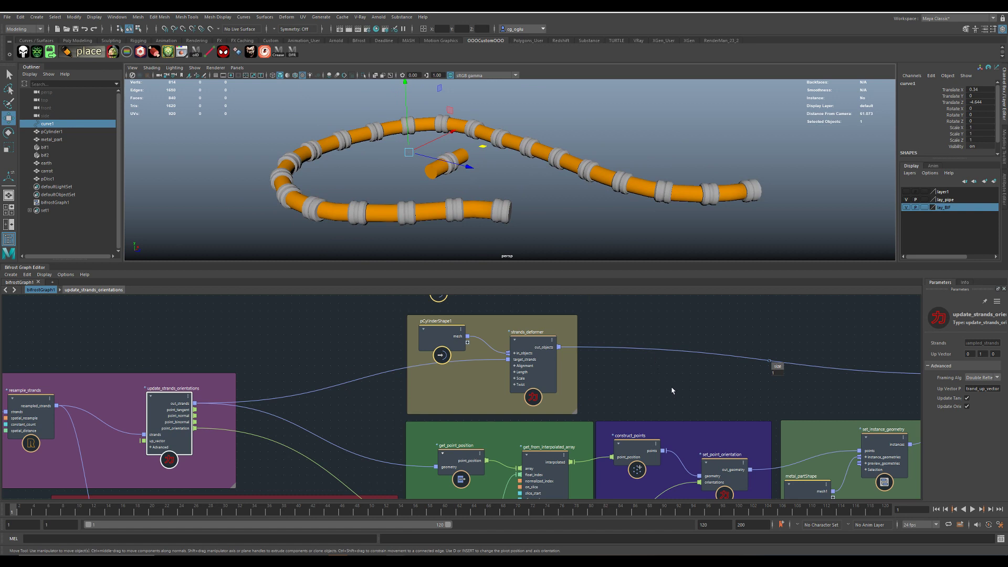
scroll(670, 386, down, 1)
alt+middle_drag(688, 383, 531, 376)
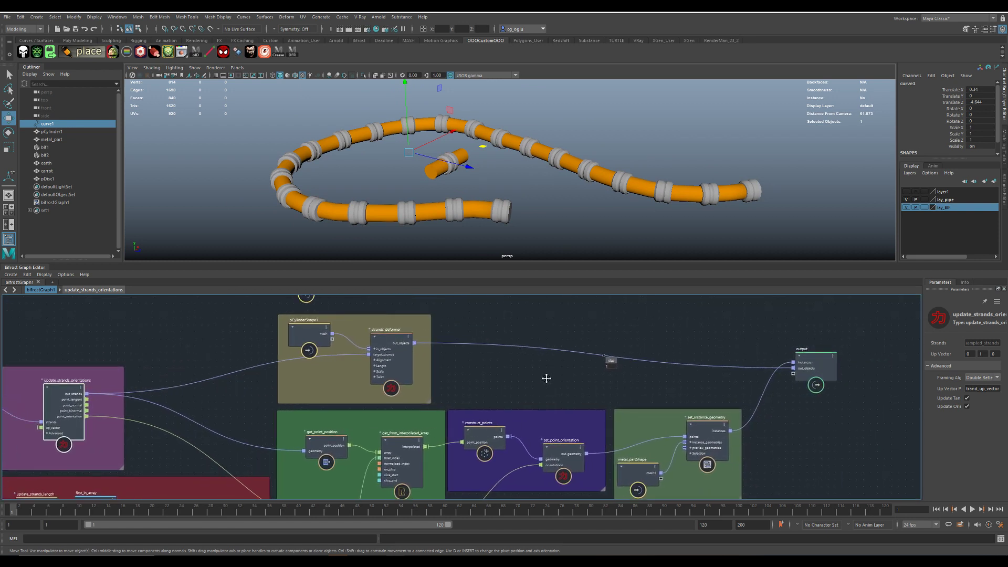
middle_drag(776, 416, 780, 402)
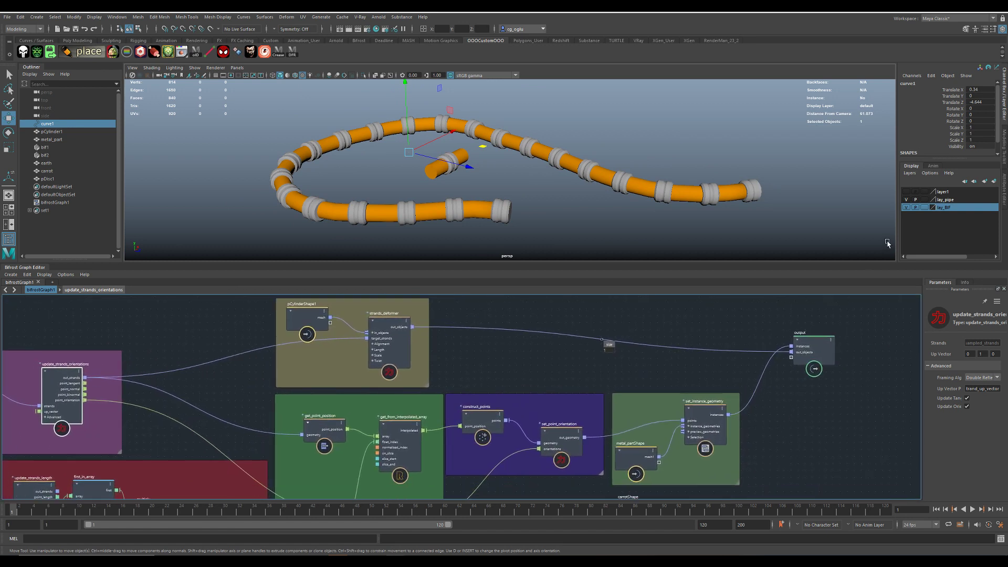
click(906, 207)
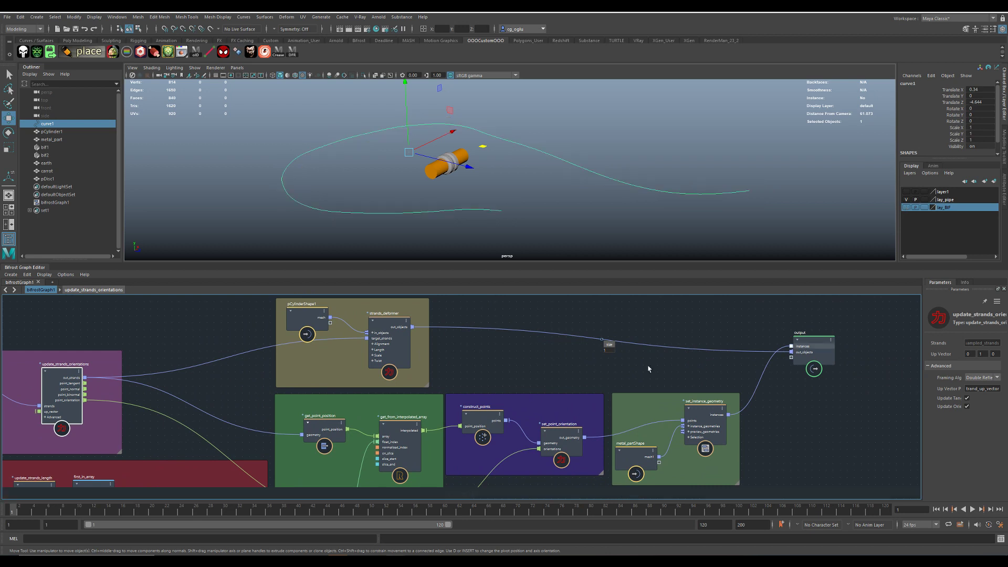
middle_drag(508, 378, 638, 428)
click(906, 207)
- Replace the pCylinderShape1 mesh feeding in_objects of strands_deformer with the mesh3 output of earthShape
scroll(460, 342, up, 2)
scroll(543, 339, up, 2)
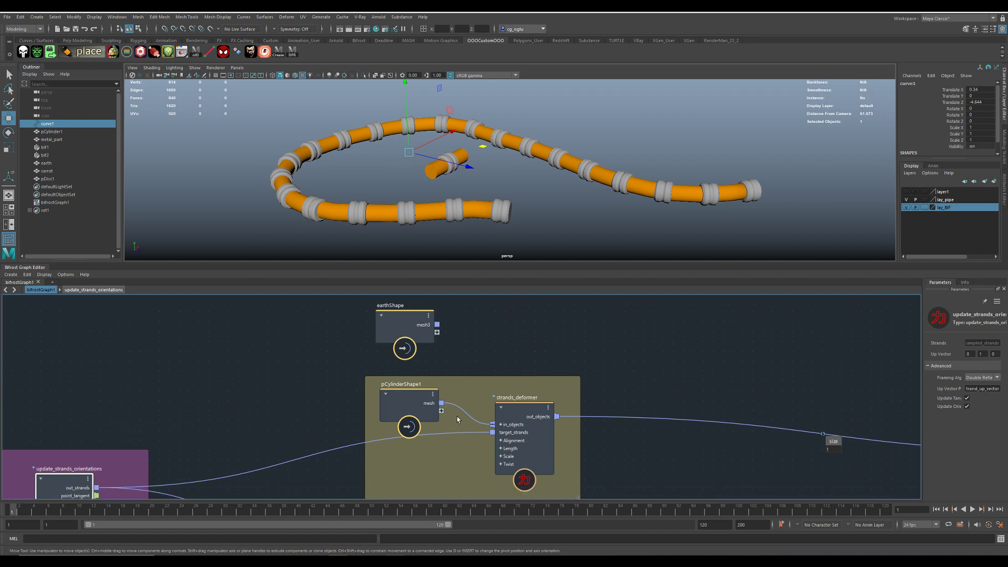
ctrl+alt+drag(457, 417, 477, 400)
drag(483, 394, 480, 394)
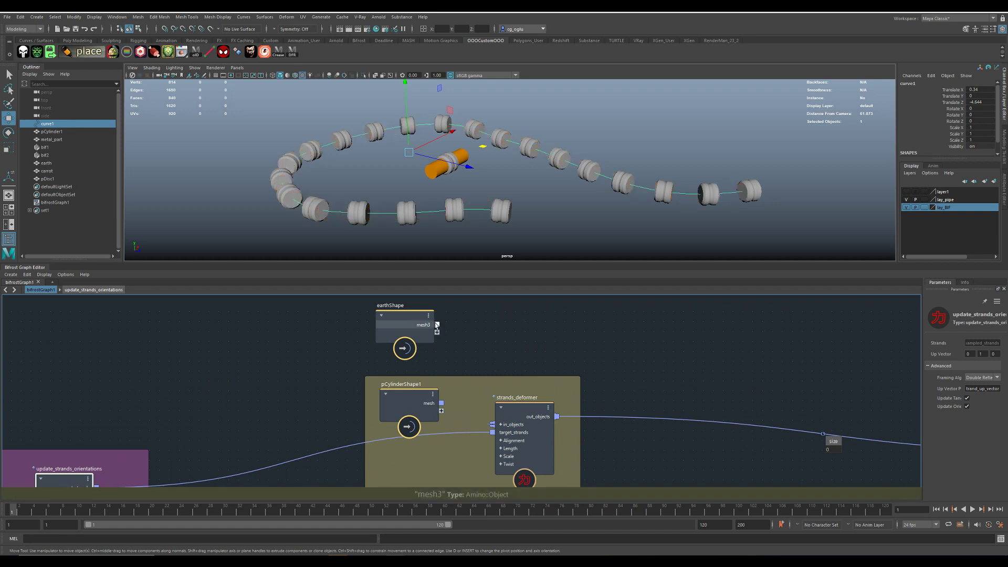
drag(437, 324, 492, 424)
- Replace the metal_partShape mesh feeding instance_geometries of set_instance_geometry with the mesh2 output of carrotShape
middle_drag(656, 353, 565, 336)
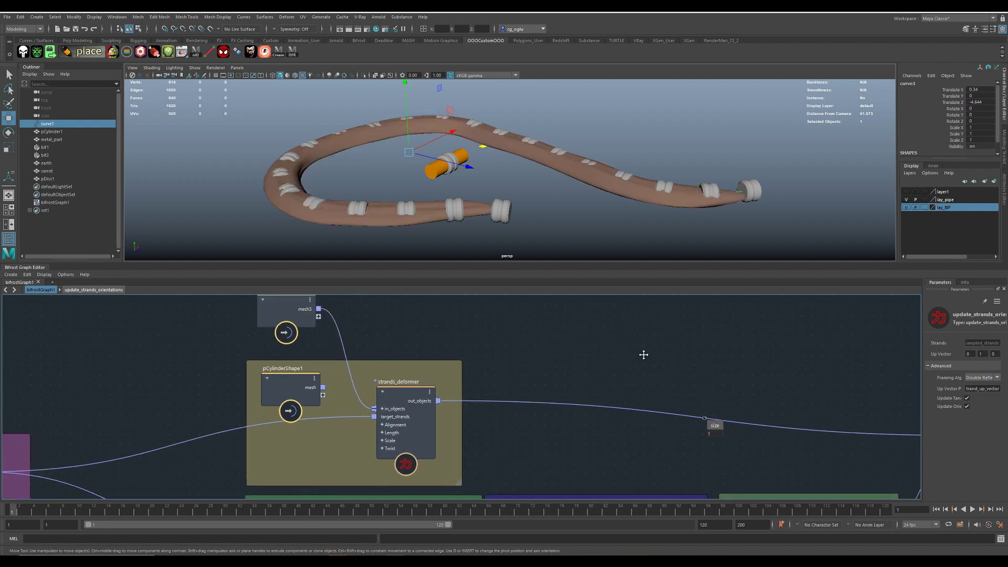
middle_drag(643, 355, 497, 317)
middle_drag(587, 466, 649, 369)
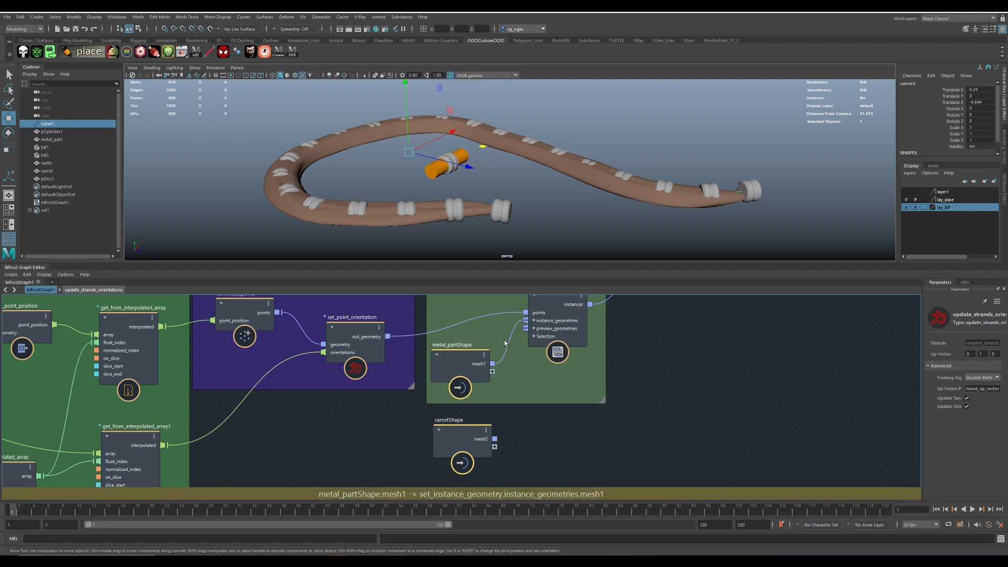
drag(495, 440, 551, 364)
- Make the layer1 display layer visible and inspect the planted carrots on the ground disc from several angles
alt+drag(508, 145, 624, 209)
click(906, 192)
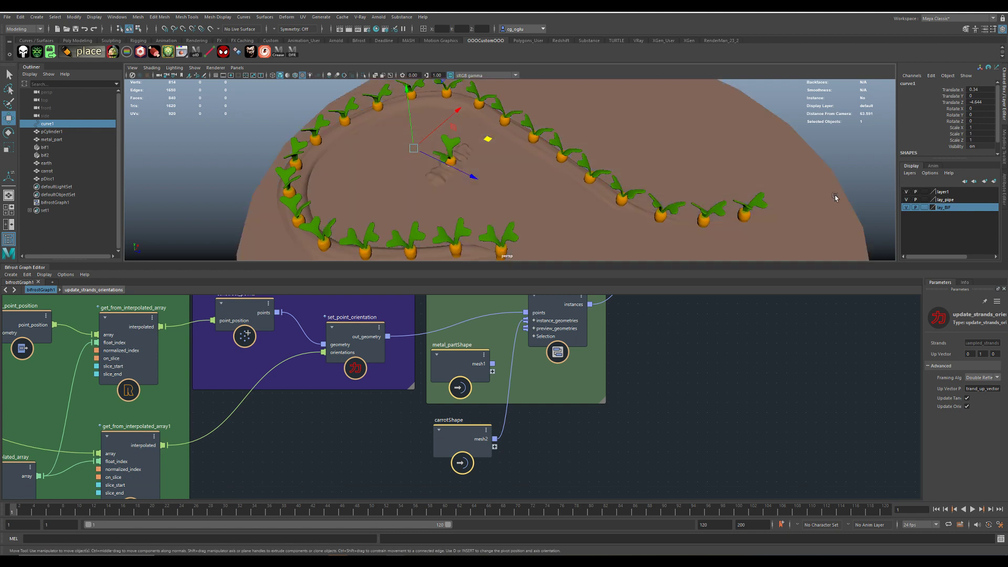
alt+middle_drag(512, 182, 518, 196)
alt+drag(518, 197, 513, 173)
scroll(513, 181, down, 4)
alt+middle_drag(514, 183, 436, 167)
click(550, 209)
alt+drag(436, 167, 574, 220)
drag(577, 162, 544, 155)
click(716, 164)
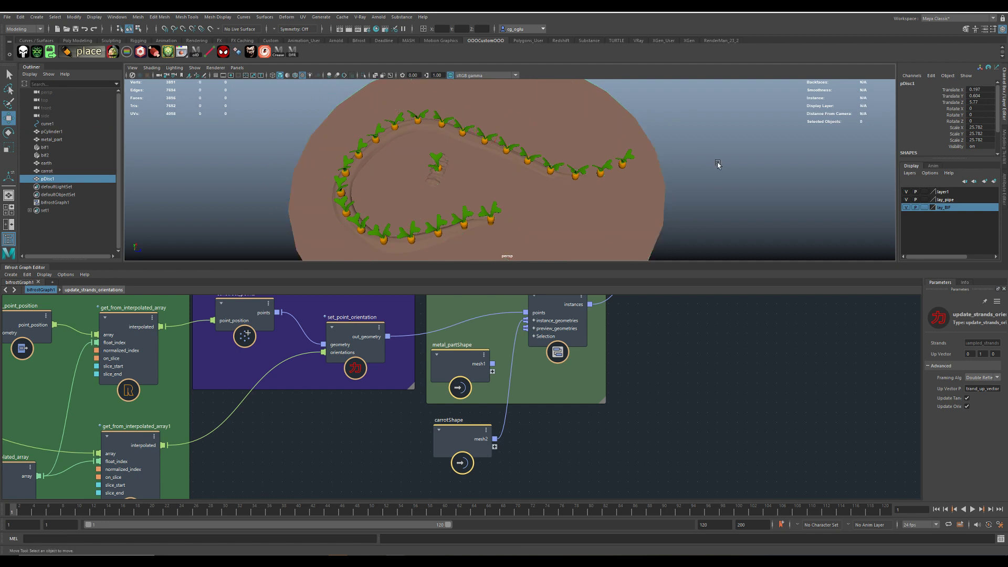
alt+drag(514, 223, 486, 186)
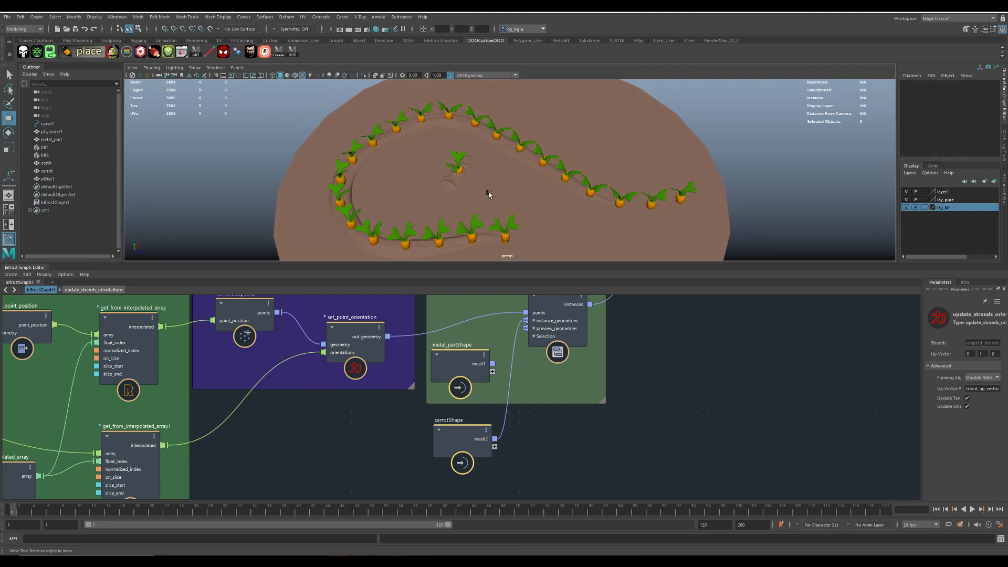
alt+middle_drag(488, 193, 490, 178)
- Switch curve1 to control vertex editing and move a vertex on the far bend to reshape the carrot row
alt+middle_drag(353, 425, 750, 361)
alt+middle_drag(226, 457, 425, 468)
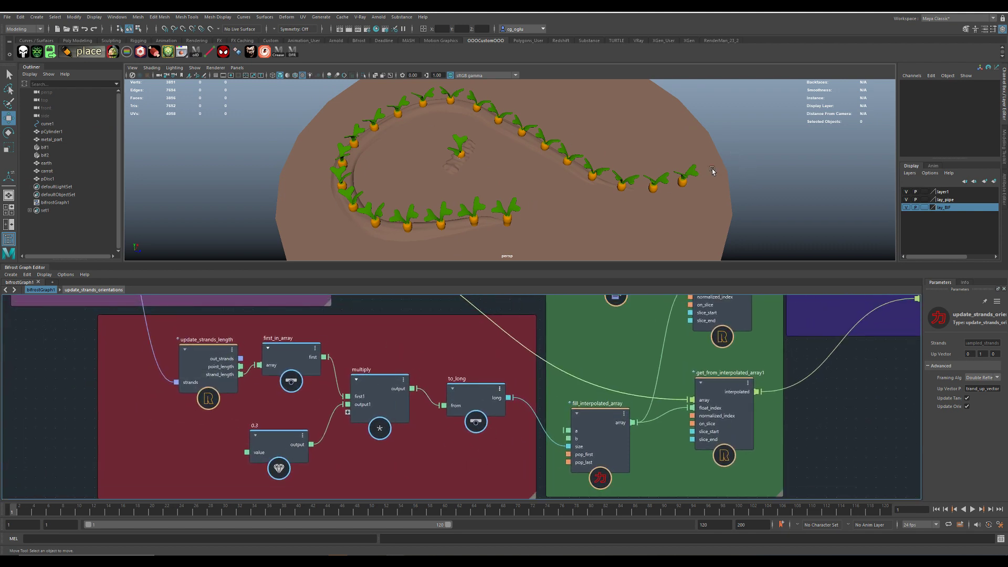
right_click(39, 211)
click(71, 215)
alt+drag(413, 152, 479, 201)
middle_drag(479, 201, 572, 157)
alt+drag(572, 156, 503, 153)
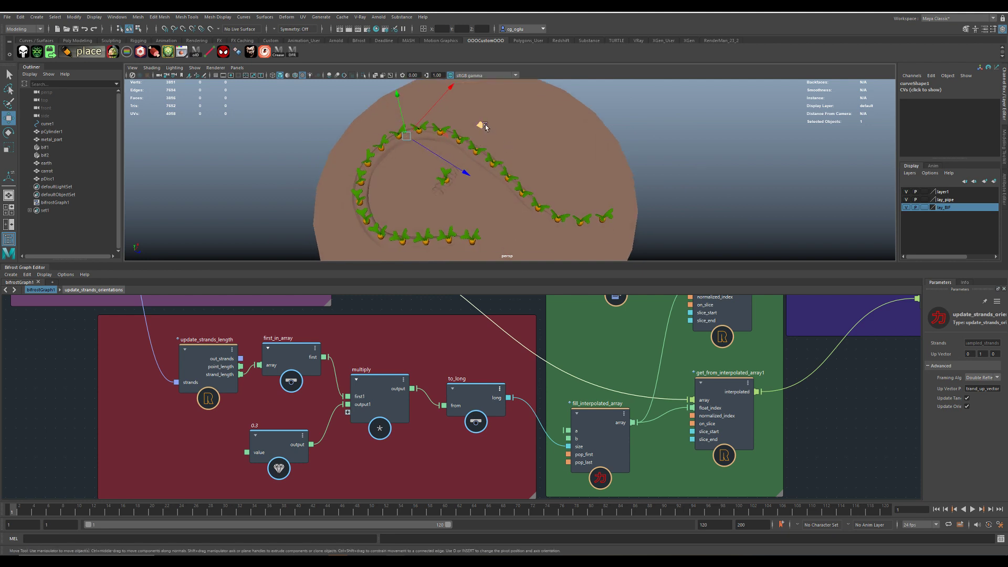
middle_drag(479, 128, 539, 120)
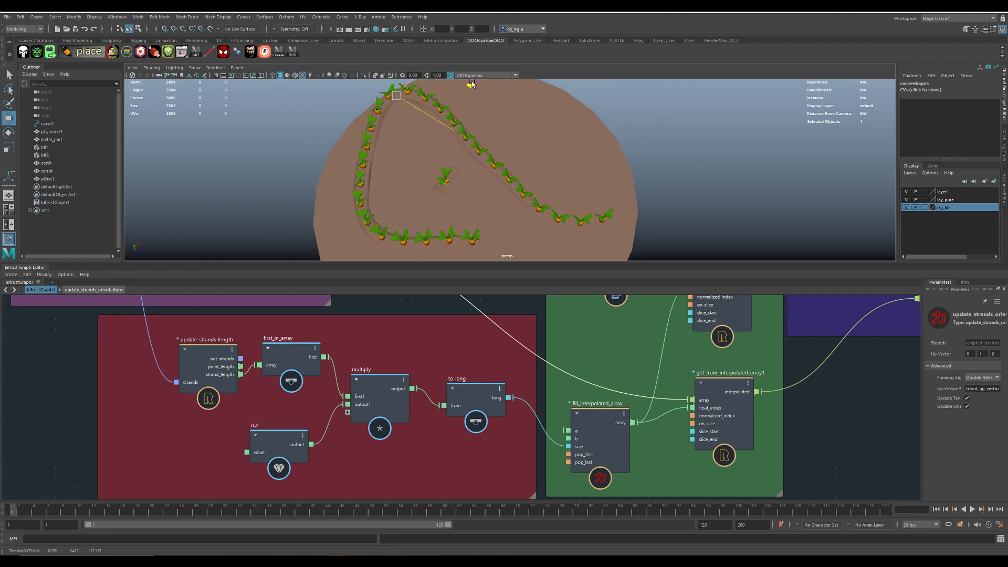
alt+drag(513, 174, 473, 189)
- Set the float value node feeding multiply to 1, and move the curve's control vertex to test the denser carrot row
drag(281, 441, 282, 429)
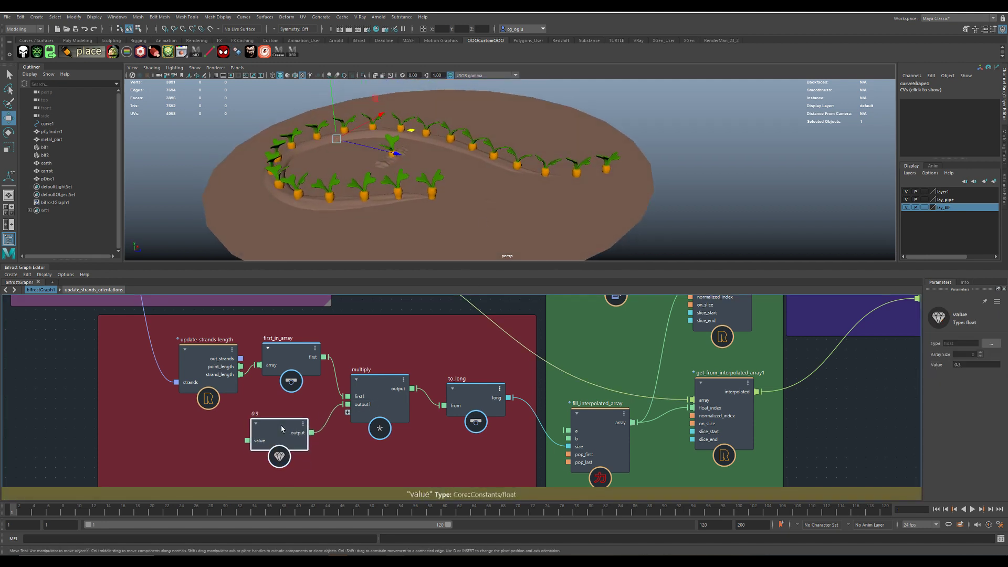
click(956, 364)
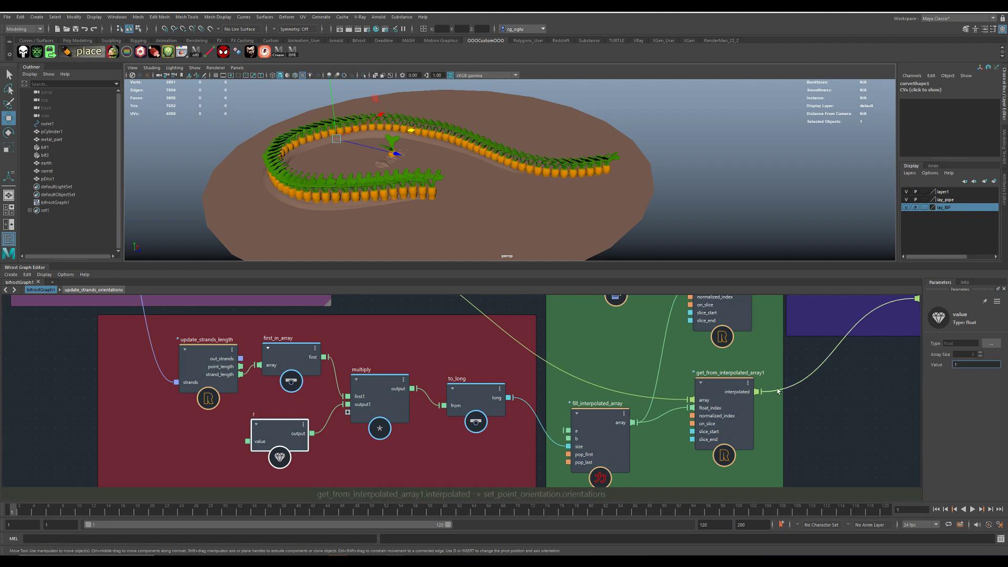
alt+drag(499, 176, 537, 214)
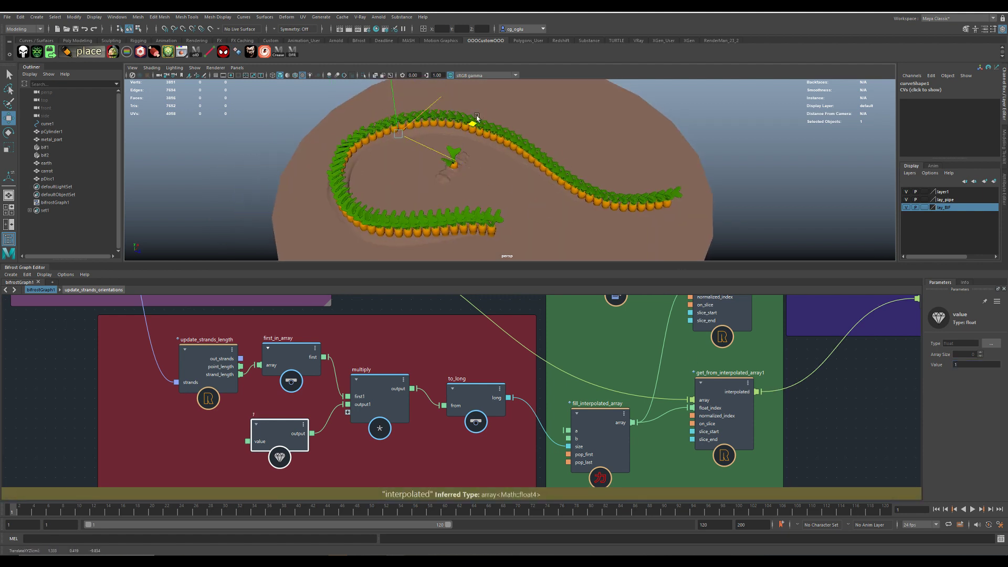
drag(477, 118, 557, 202)
alt+right_drag(558, 202, 736, 230)
alt+drag(736, 230, 542, 203)
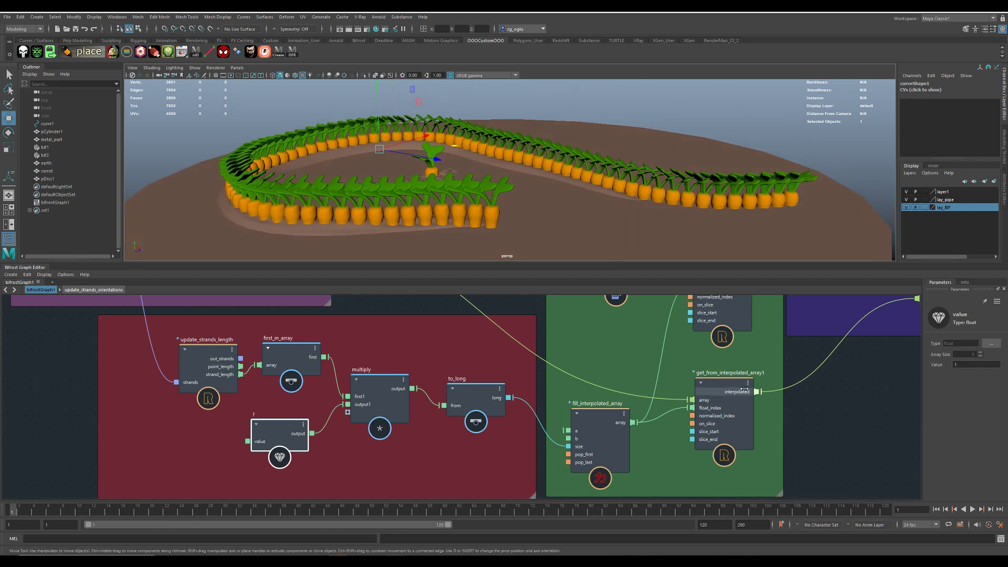
- Survey the graph's node groups from update_strands_length through to set_instance_geometry
scroll(738, 392, down, 2)
middle_drag(875, 401, 620, 418)
scroll(586, 444, down, 2)
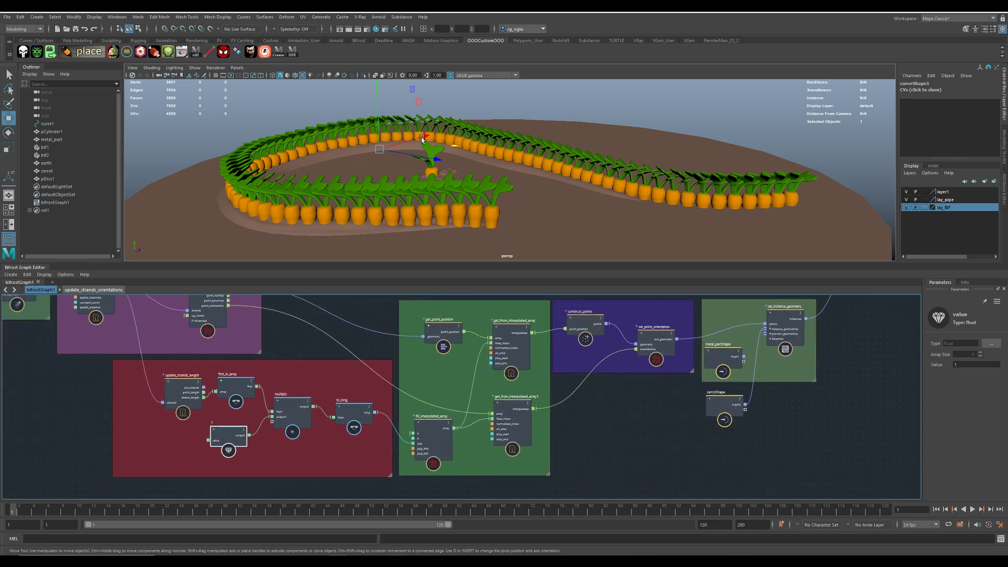